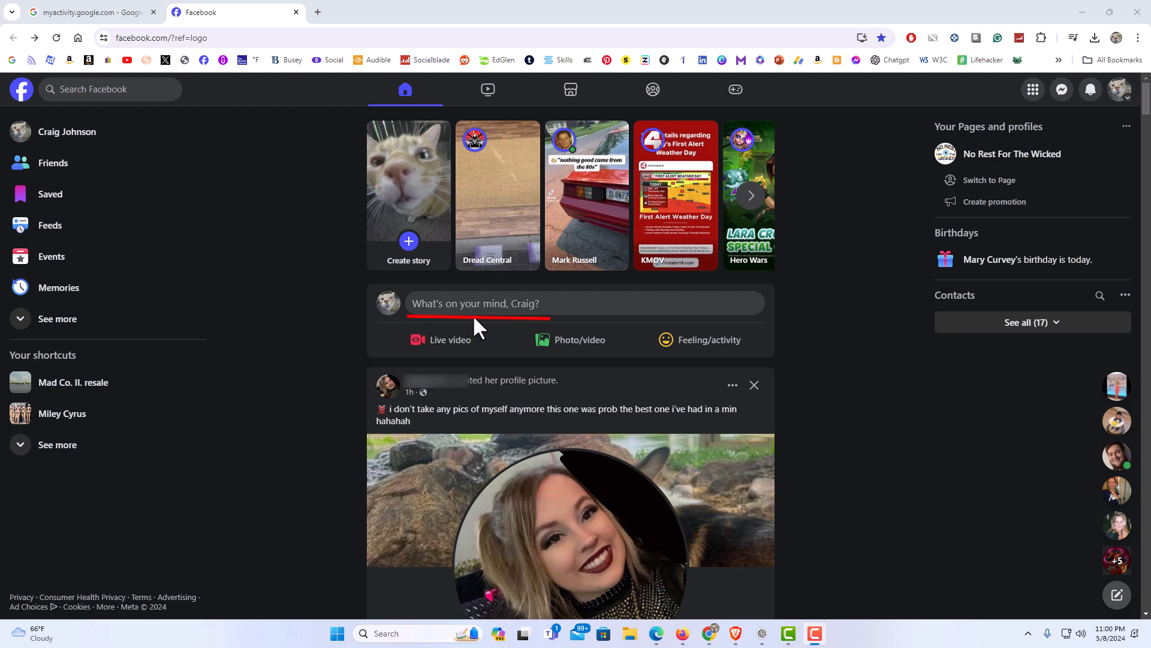
- Start a photo post and attach house.png from the computer to the draft
click(577, 340)
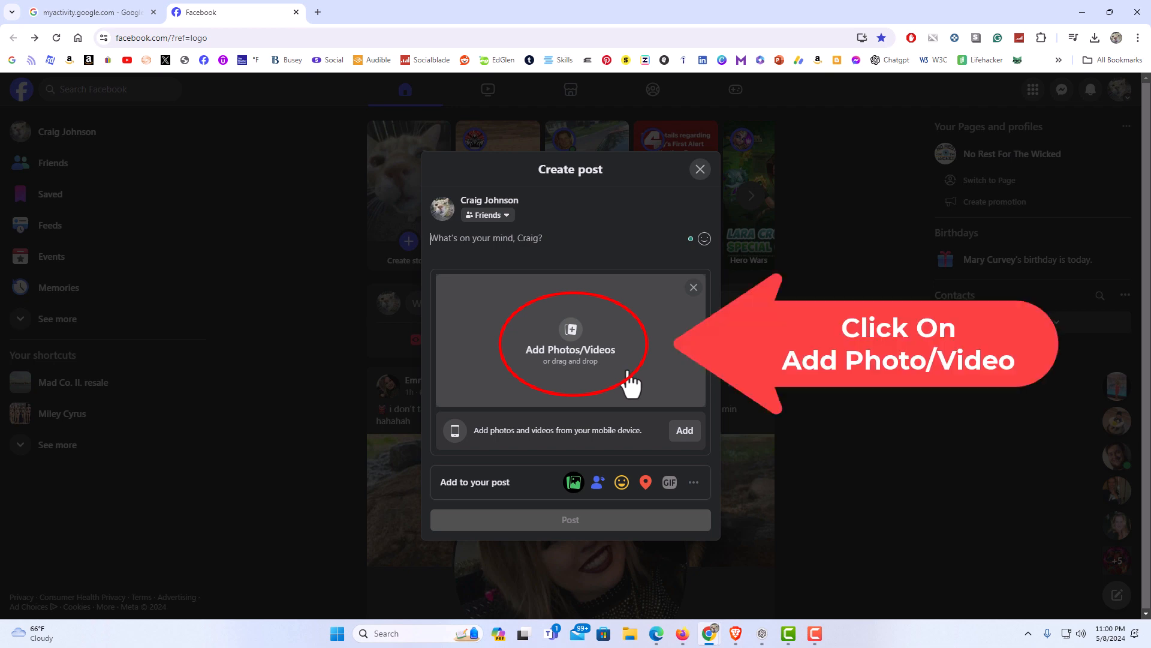
click(581, 353)
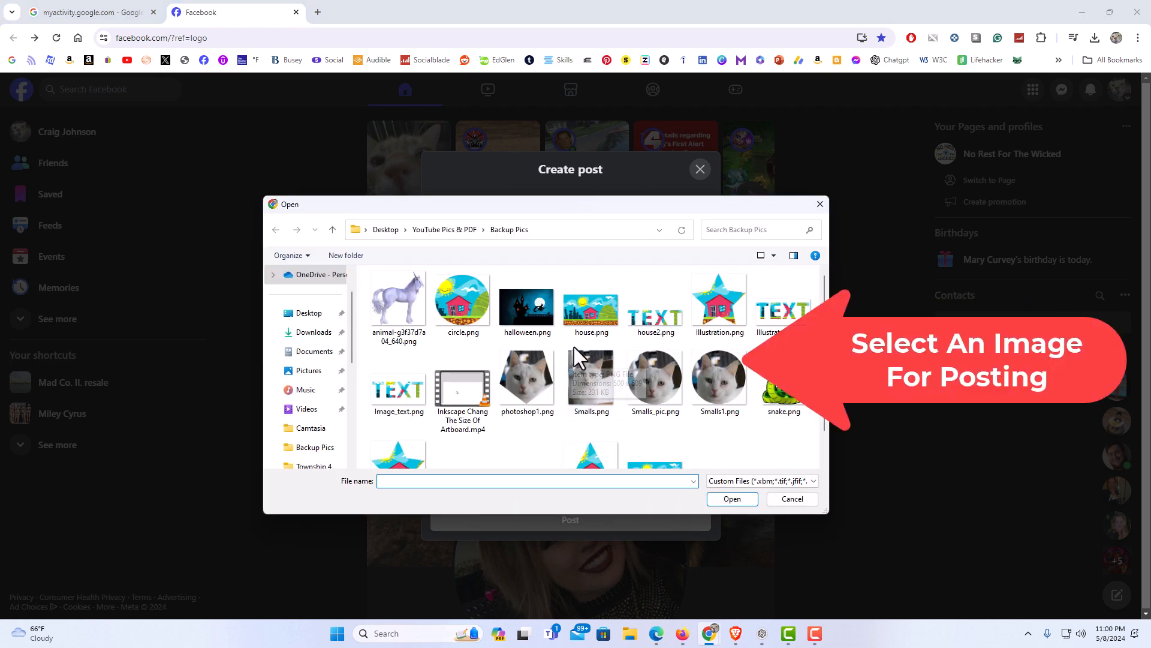
click(607, 313)
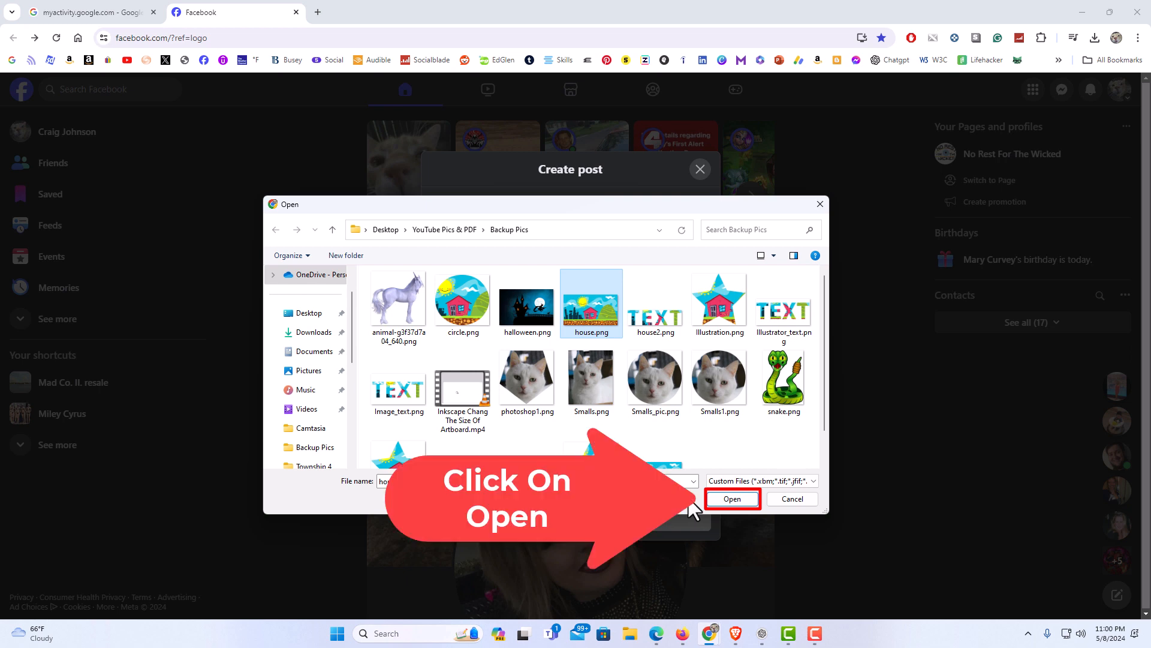
click(731, 500)
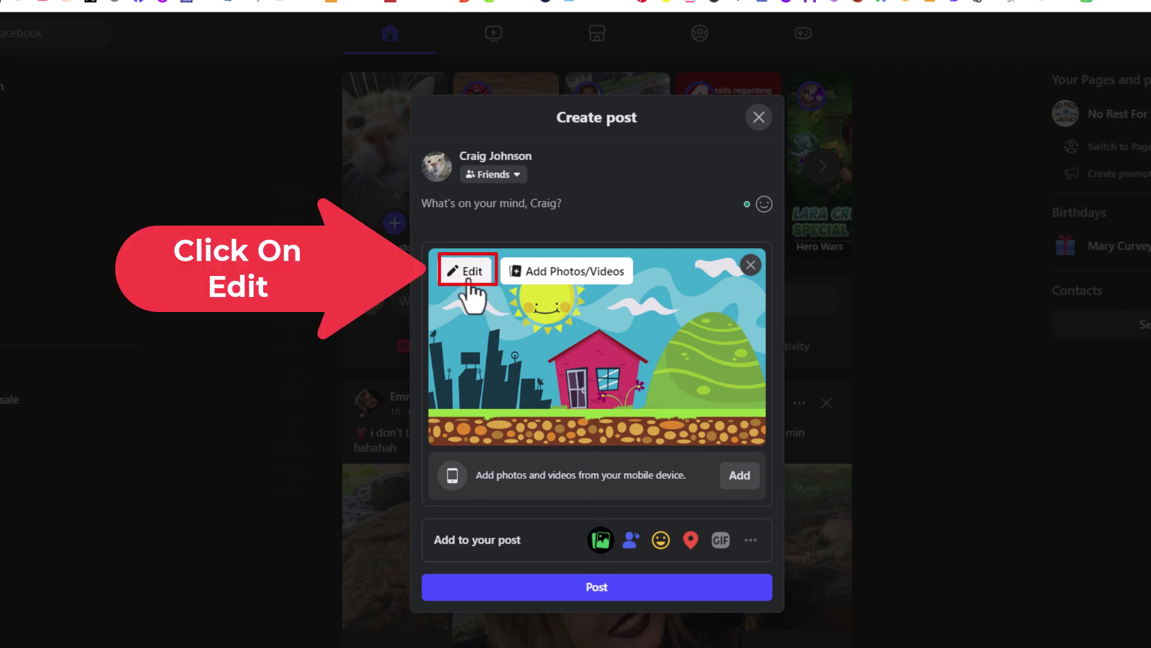
- Bring the attached house picture into Facebook's photo editor
click(470, 274)
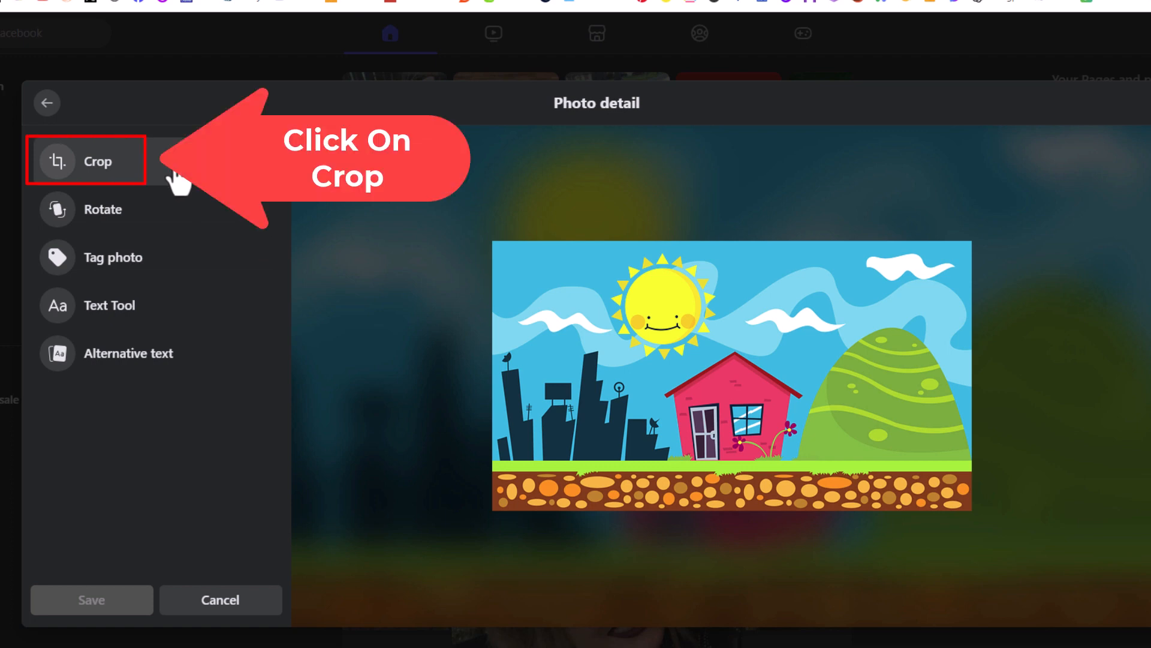
- Crop away the hill on the right edge and the stony ground along the bottom
click(99, 160)
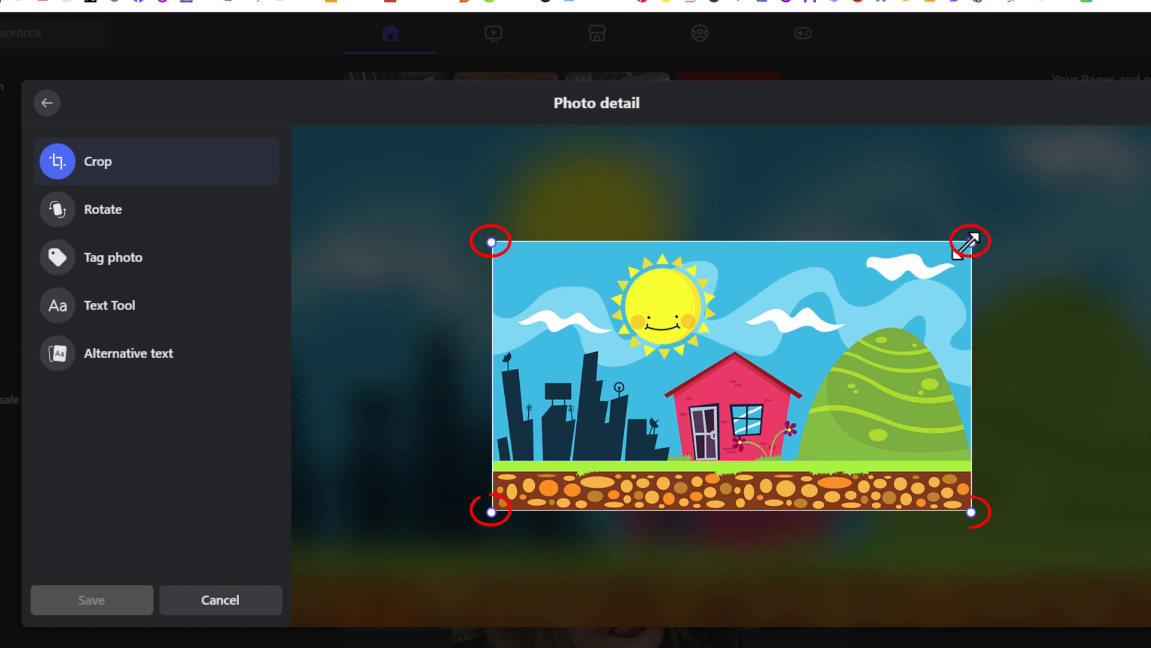
mouse_move(970, 243)
mouse_down()
mouse_move(917, 270)
mouse_move(857, 243)
mouse_up()
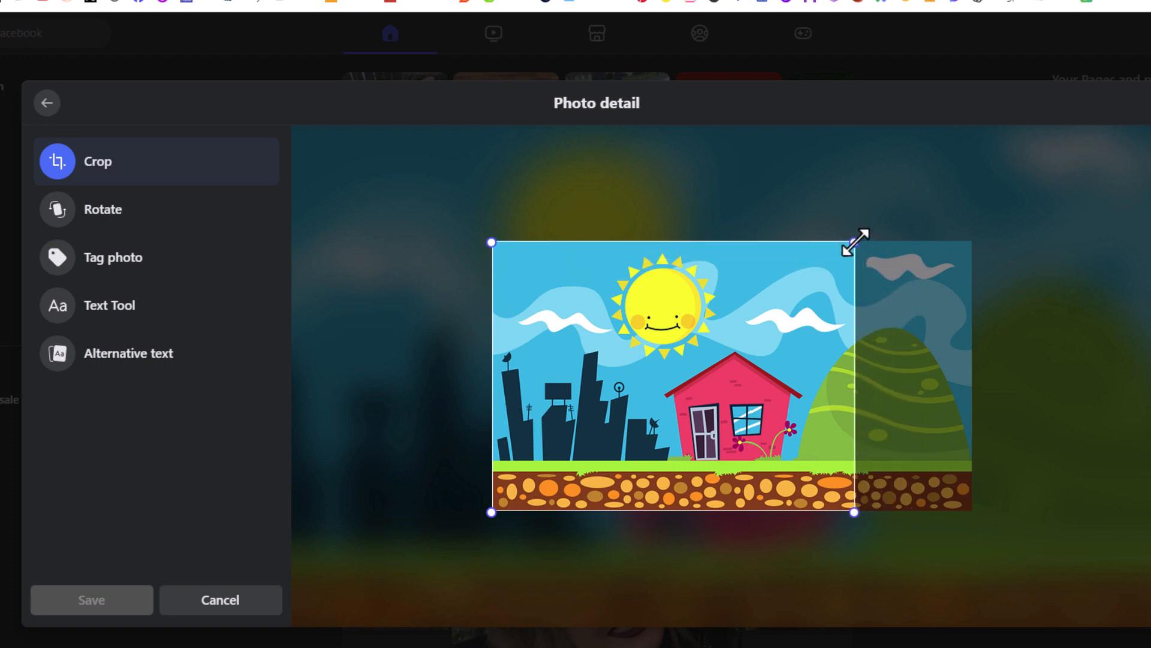
mouse_move(491, 512)
mouse_down()
mouse_move(510, 468)
mouse_move(492, 468)
mouse_up()
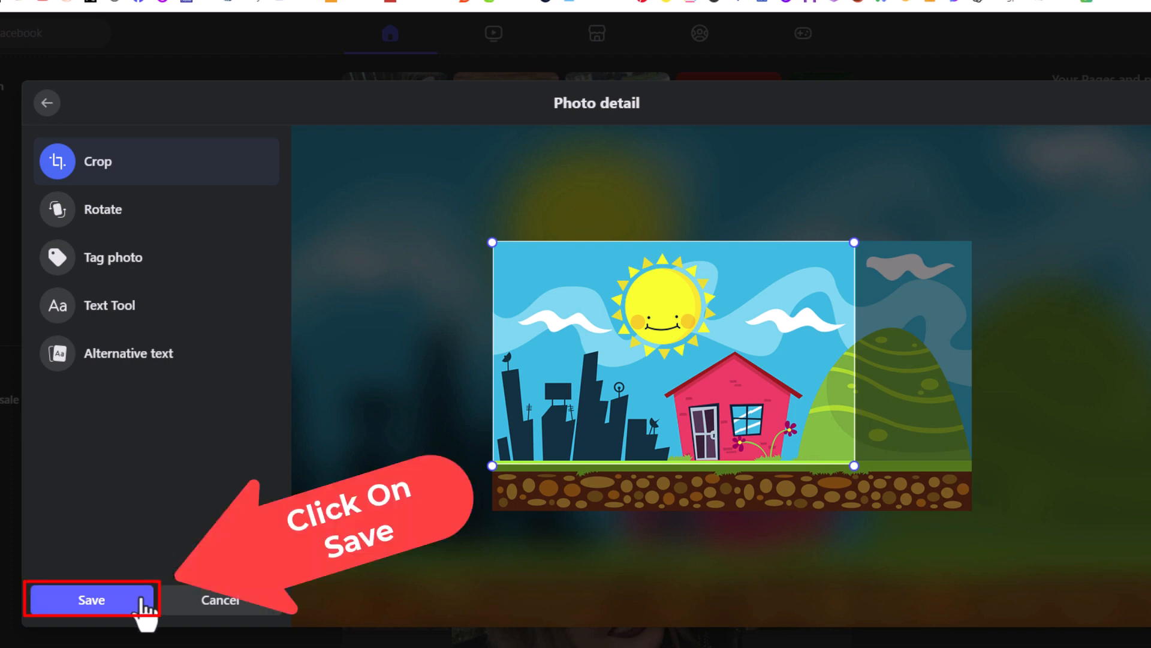
- Save the crop so the draft post shows the trimmed house picture
click(144, 604)
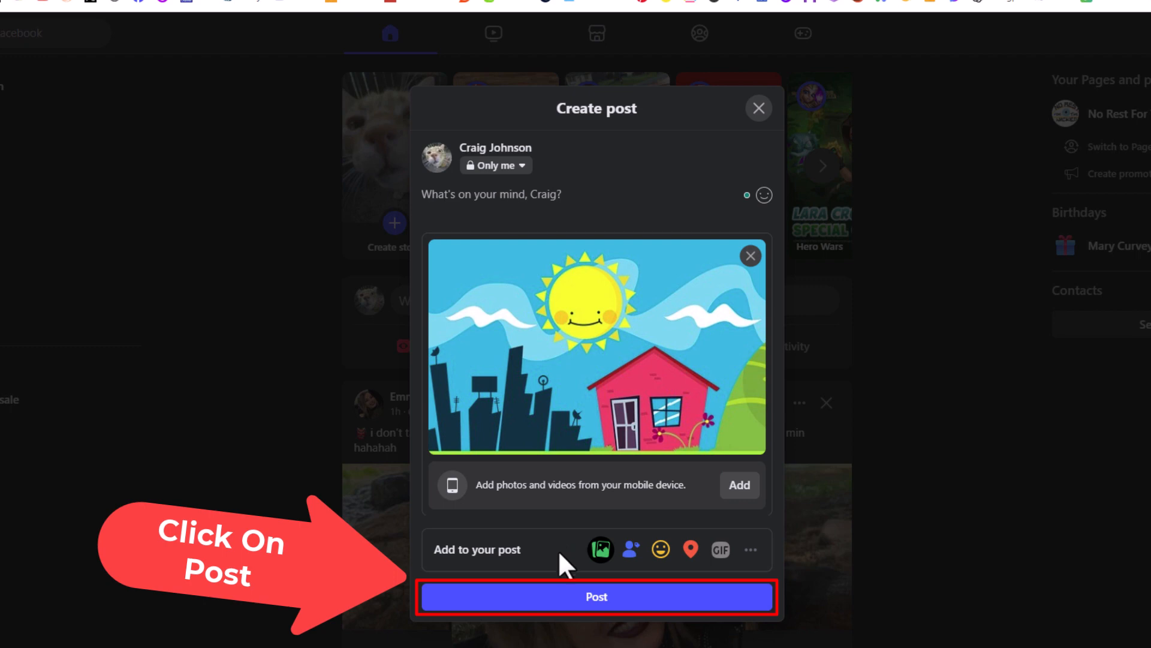
- Publish the Only me post with the cropped house-and-sun picture to the feed
click(558, 597)
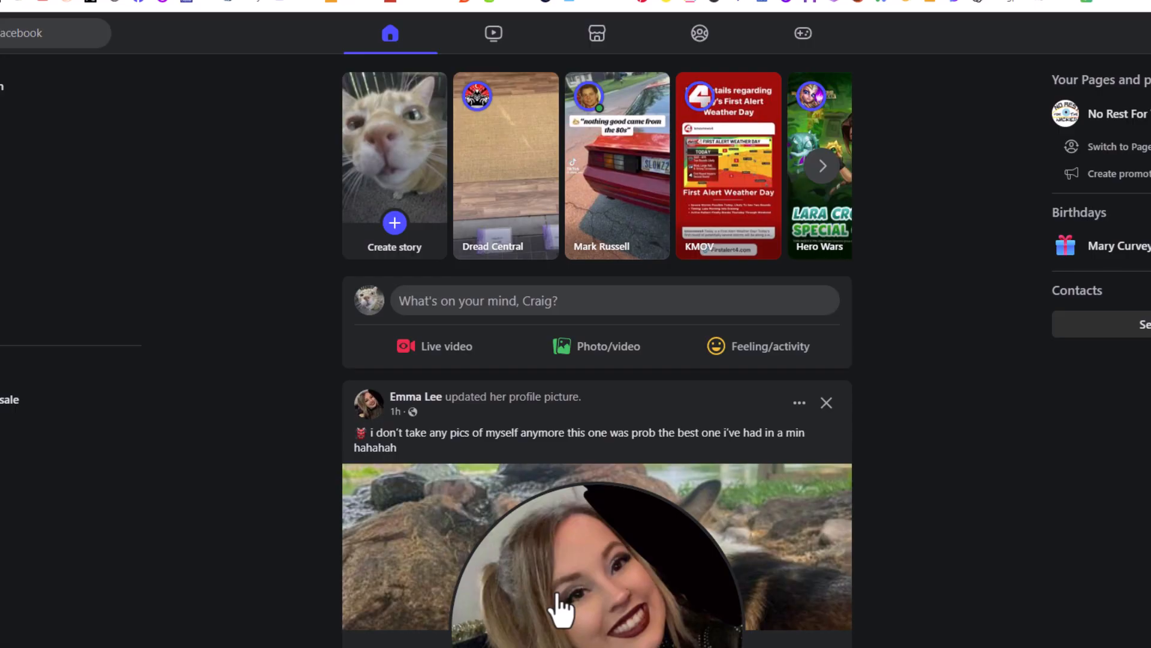
scroll(906, 445, down, 3)
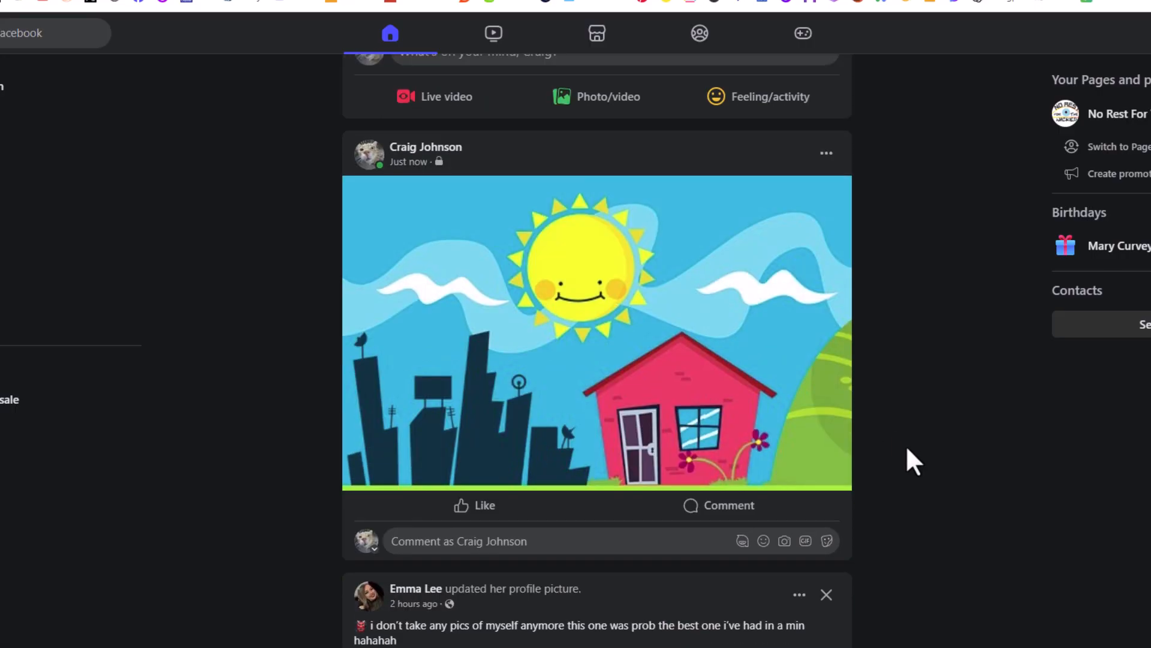